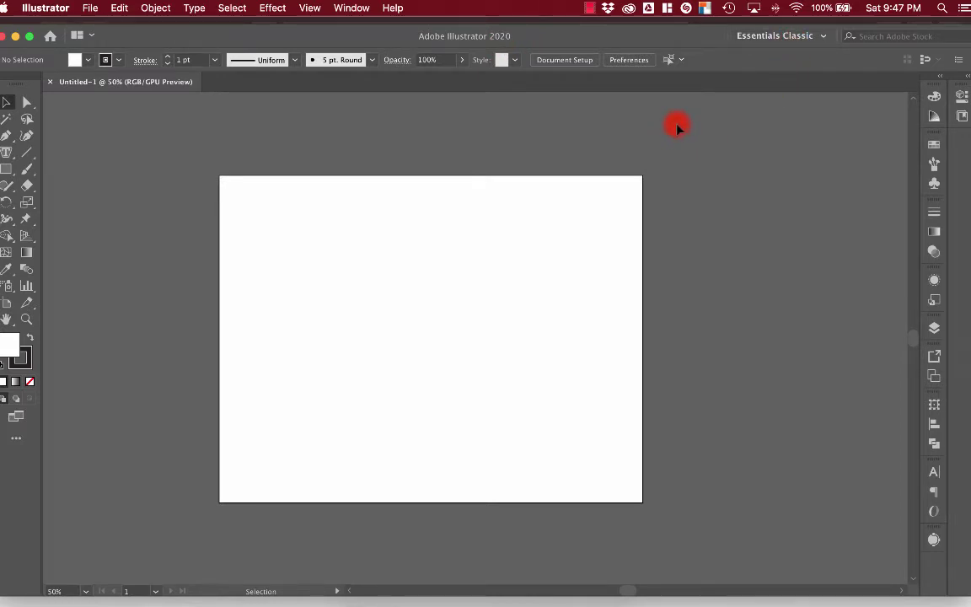
Switch to Safari, copy the forest photo, and paste it into the Untitled-1 document in Illustrator.
key("super+Tab")
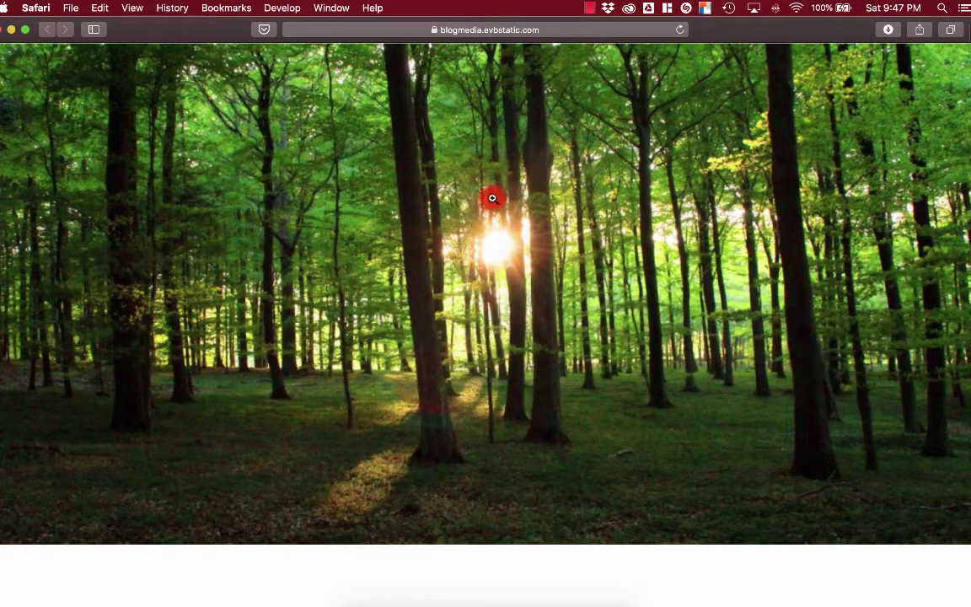
right_click(486, 207)
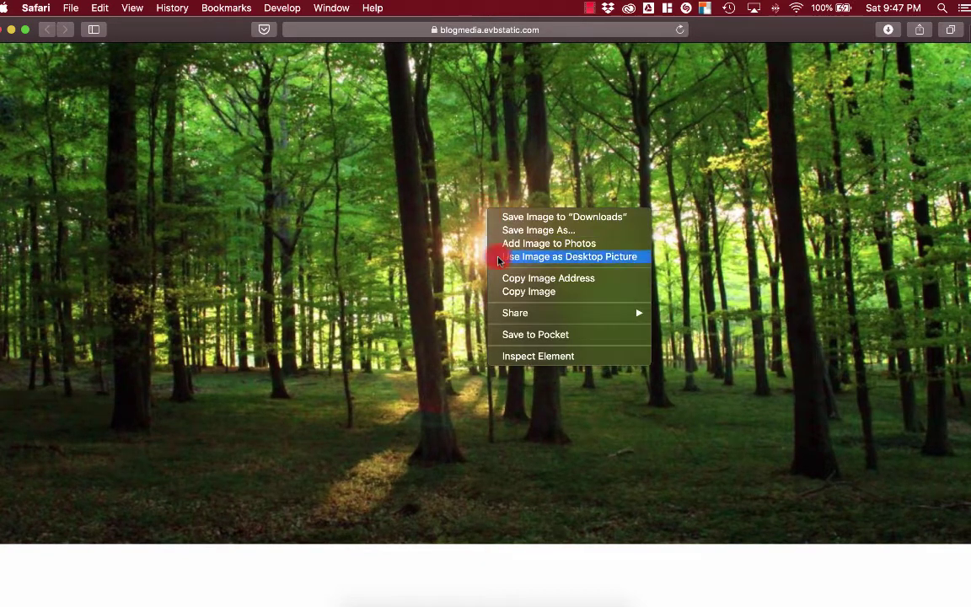
left_click(530, 291)
key("super+Tab")
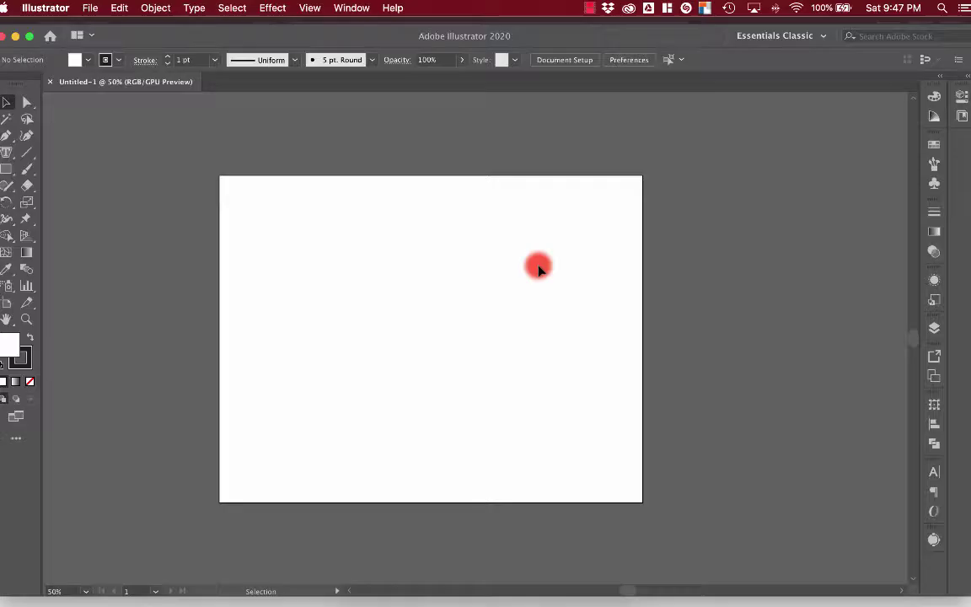
key("super+v")
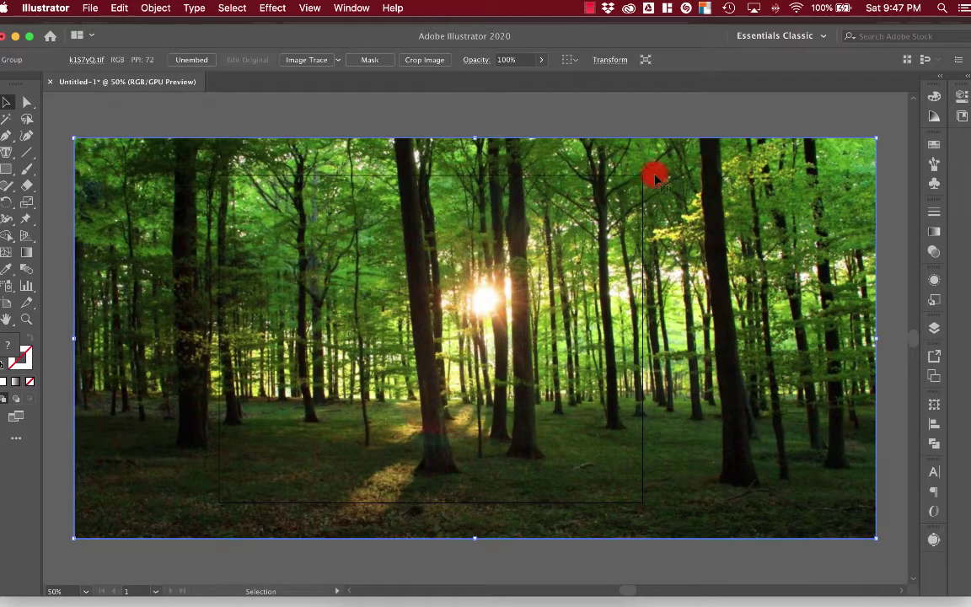
Resize Artboard 1 with the Fit to Artwork Bounds preset so it matches the pasted forest photo.
key("shift+Right")
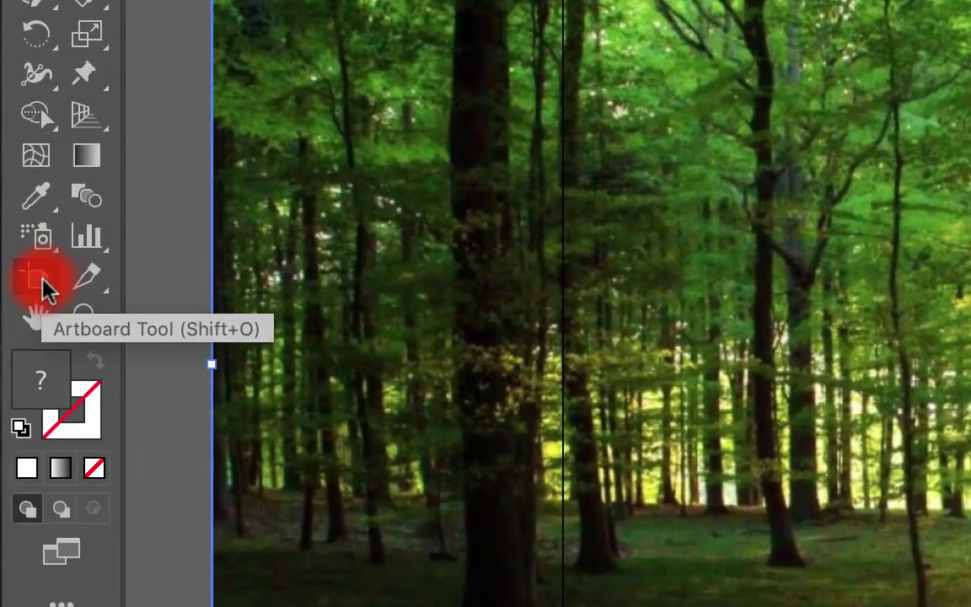
left_click(44, 287)
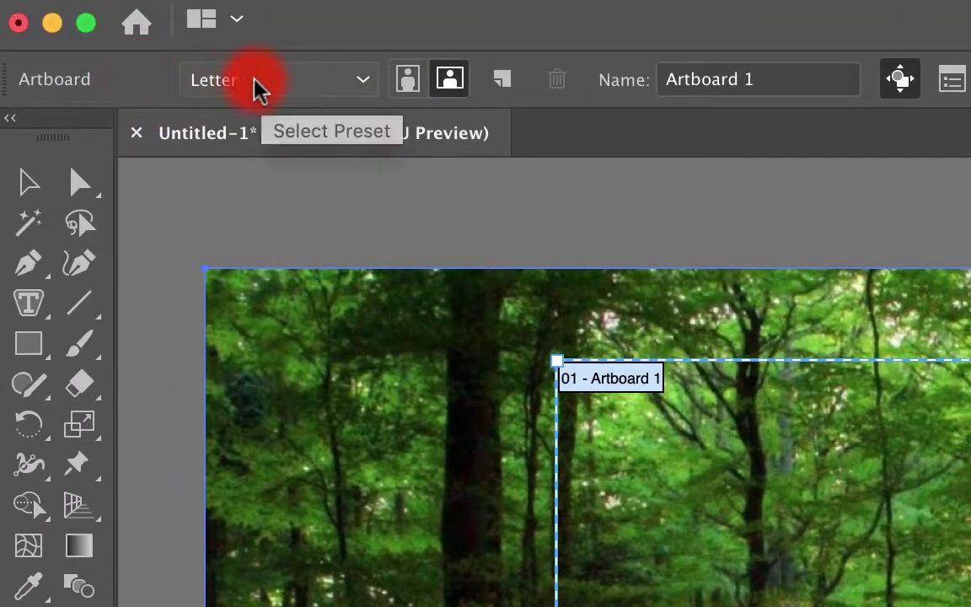
left_click(265, 85)
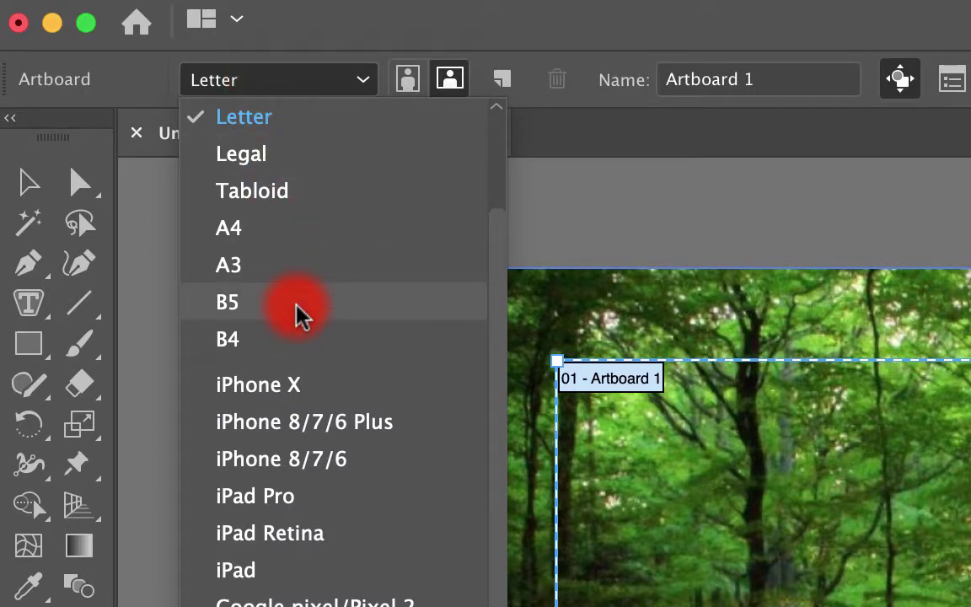
scroll(297, 316, "up", 2)
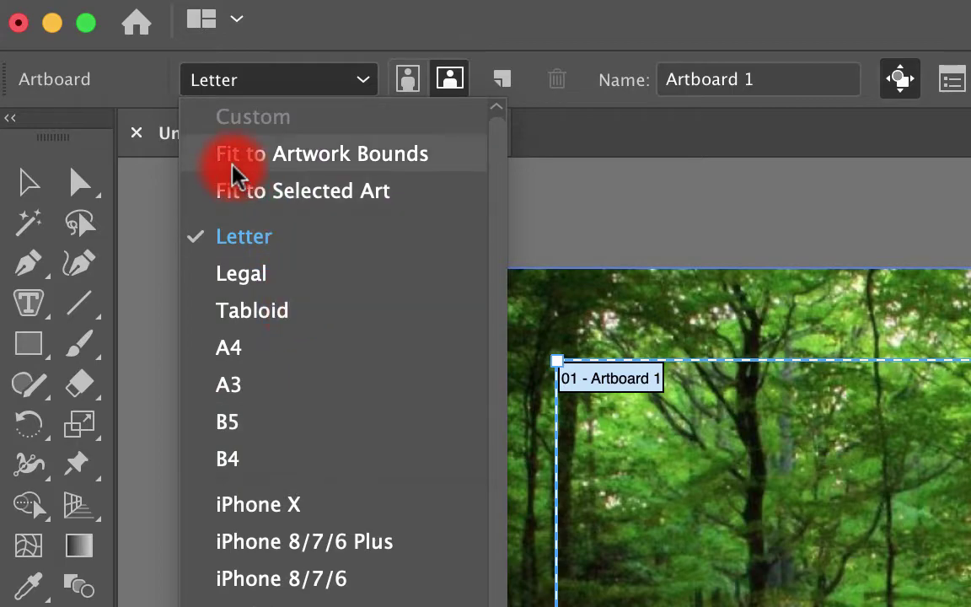
left_click(334, 157)
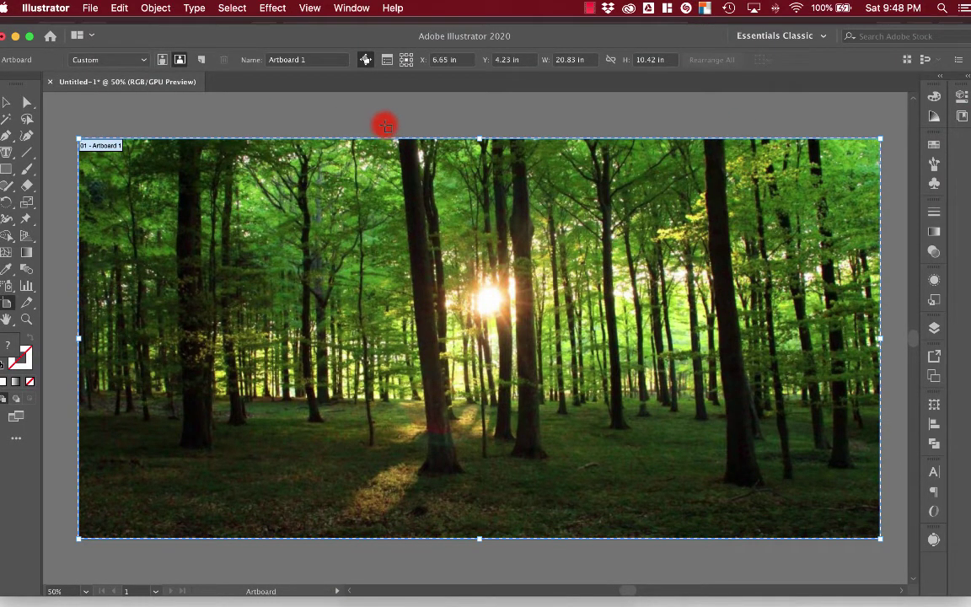
key("v")
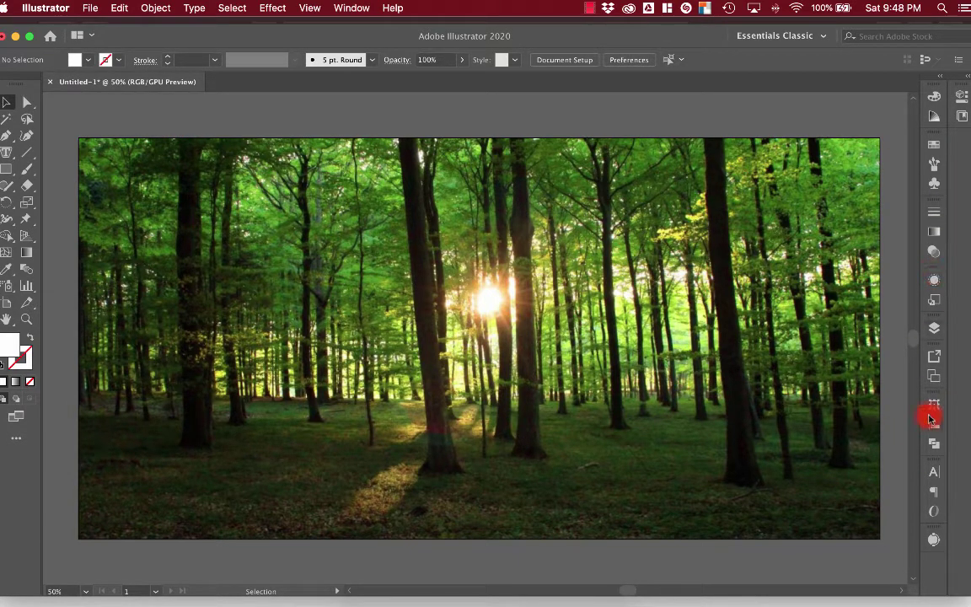
Show the Image Trace settings and trace the forest photo with the 16 Colors preset.
scroll(553, 256, "right", 2)
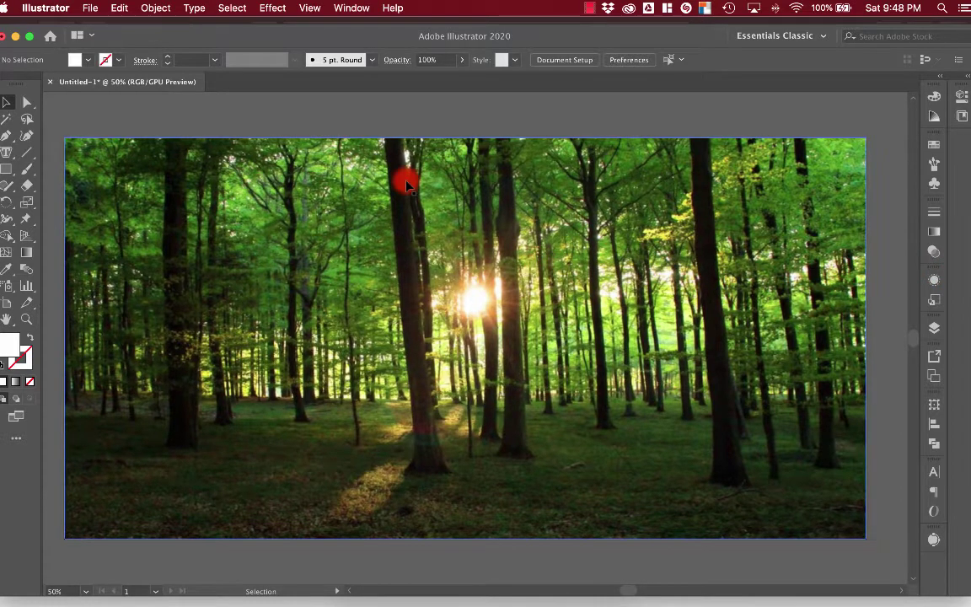
left_click(351, 9)
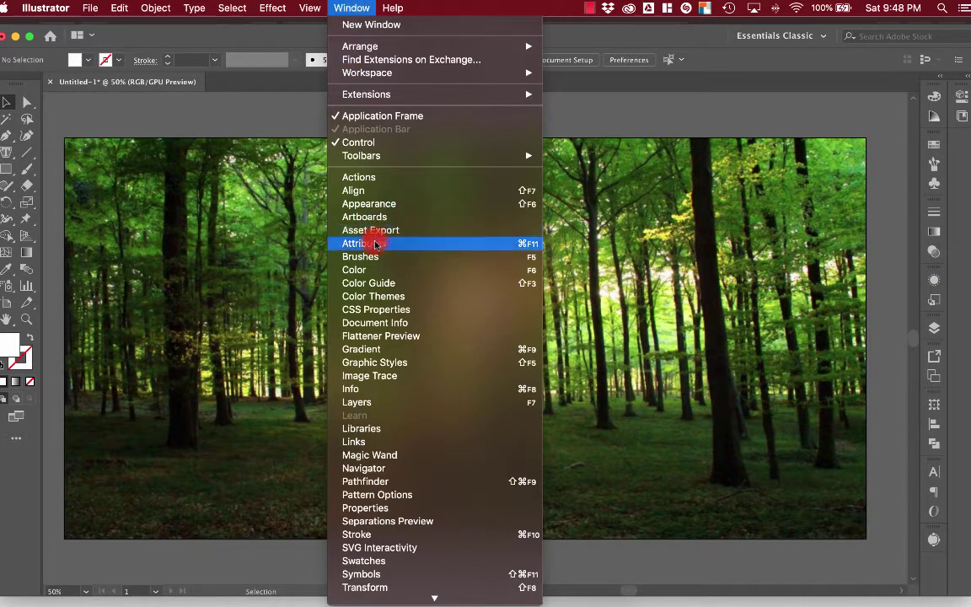
left_click(371, 375)
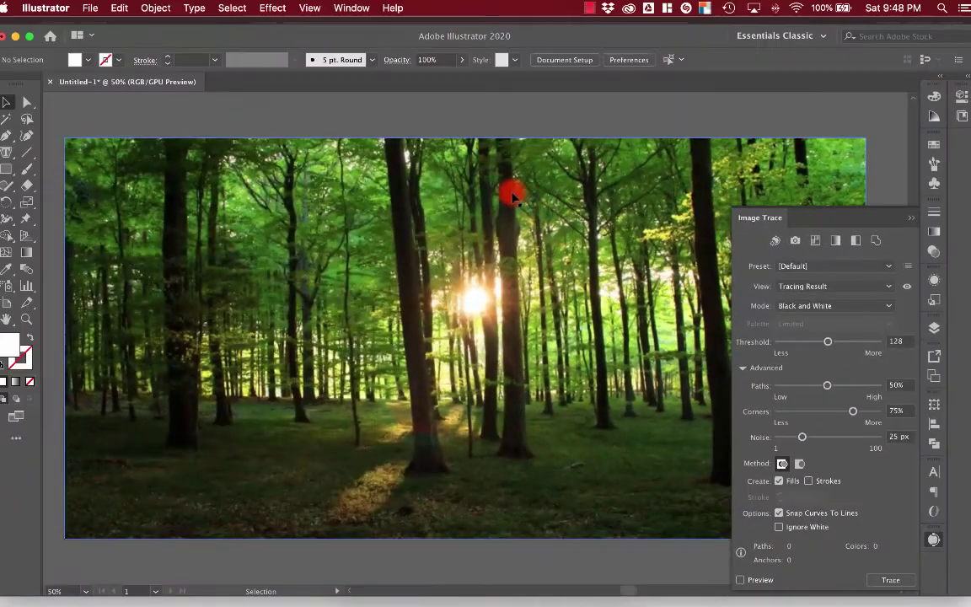
left_click(512, 196)
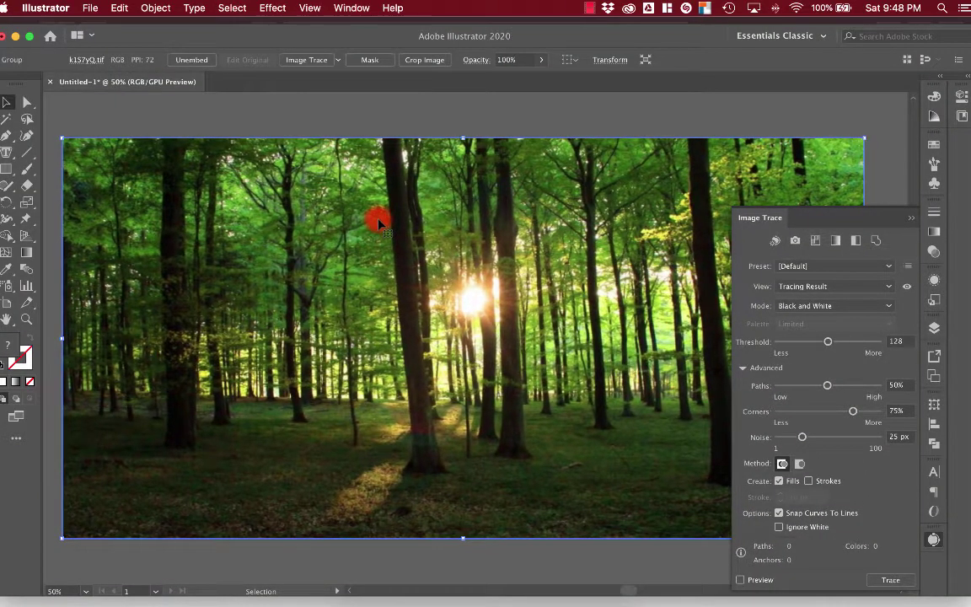
scroll(379, 224, "right", 1)
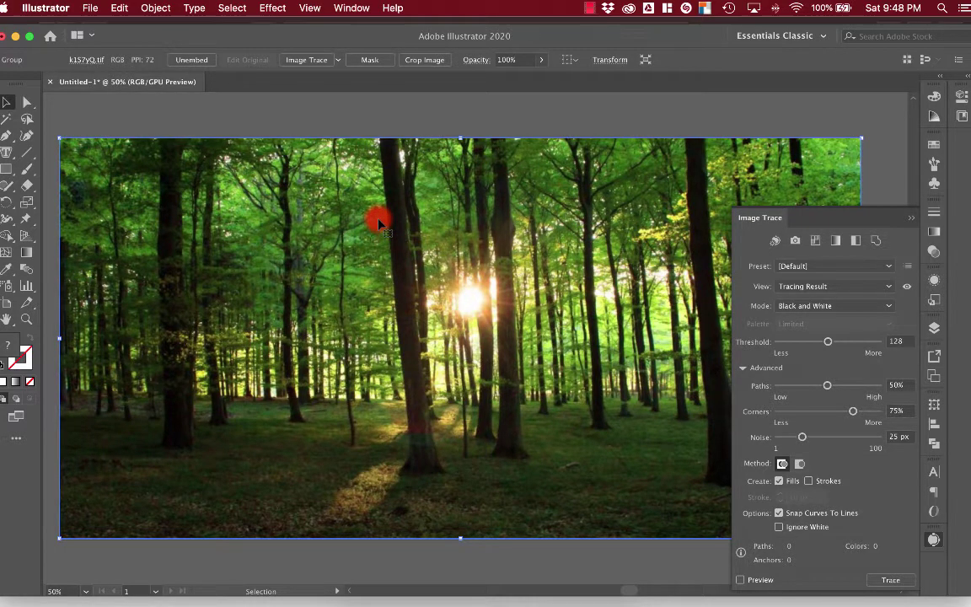
left_click(805, 266)
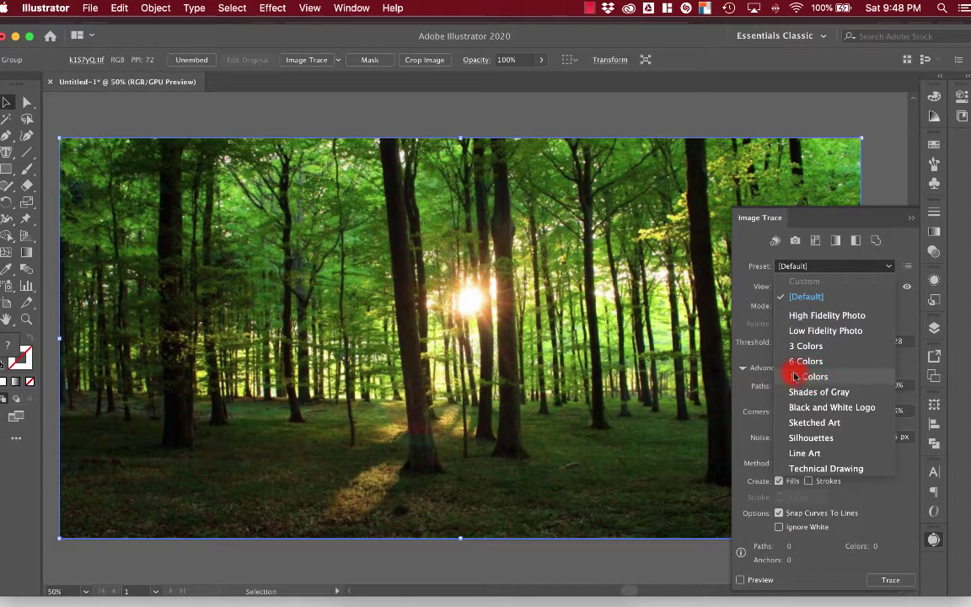
key("Return")
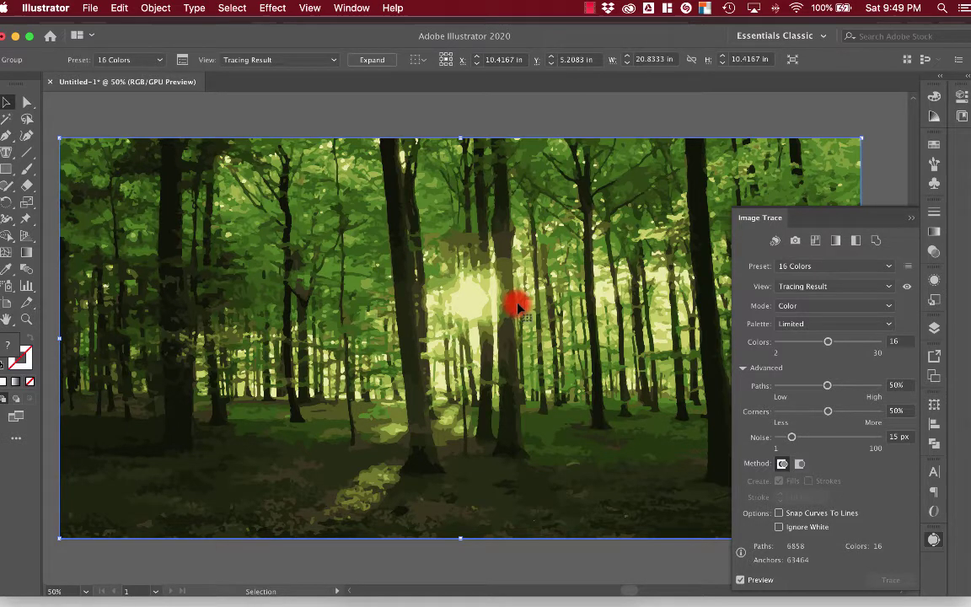
Release the image tracing to restore the original forest photo.
left_click(157, 8)
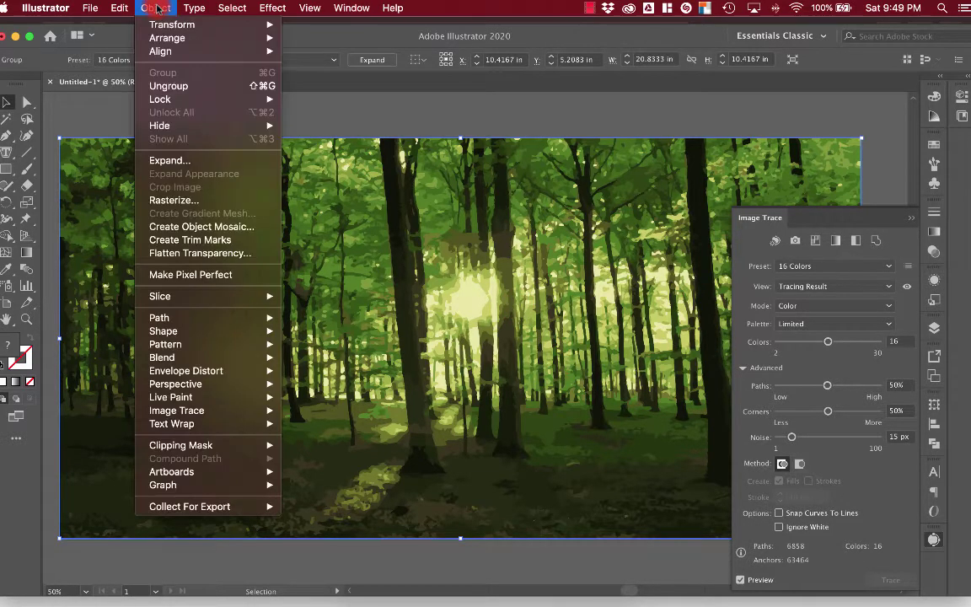
mouse_move(226, 416)
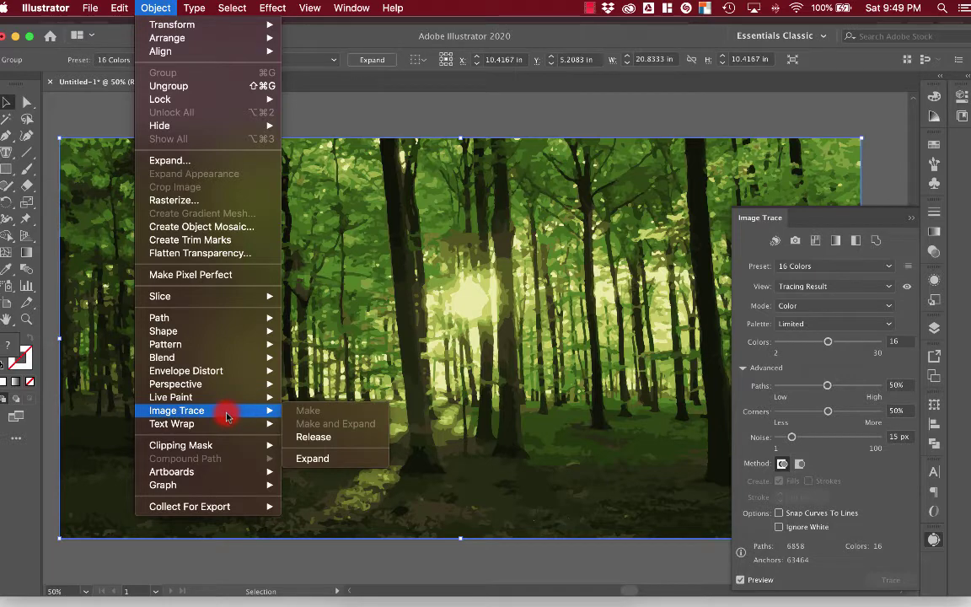
left_click(321, 439)
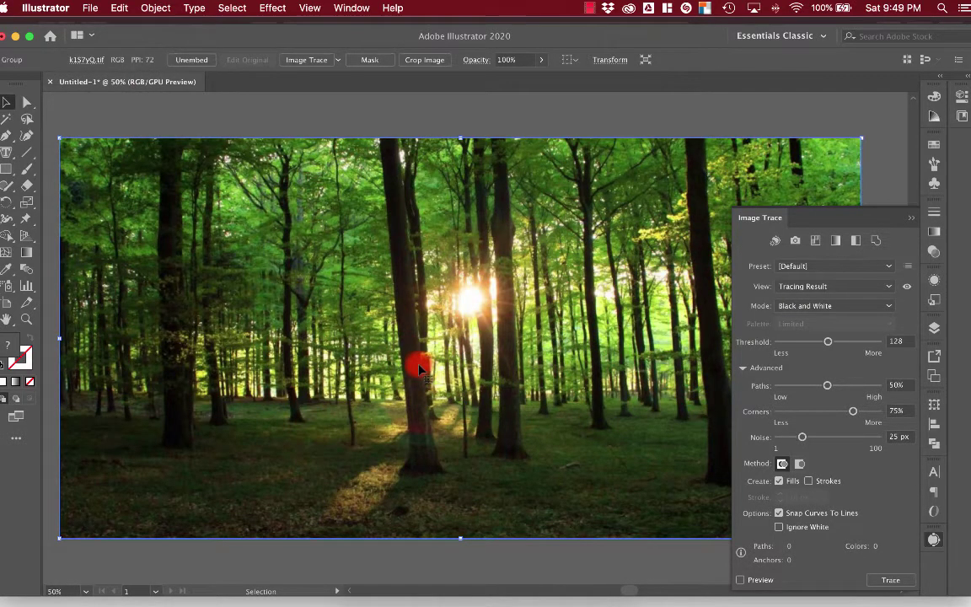
Try the 3 Colors trace preset on the forest photo and return to the 16 Colors tracing.
left_click(812, 266)
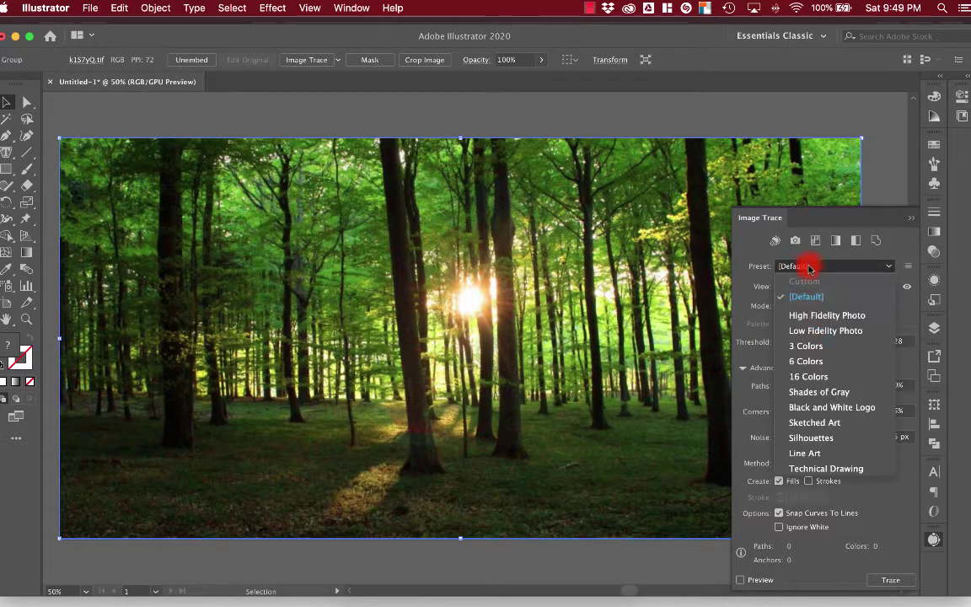
left_click(805, 347)
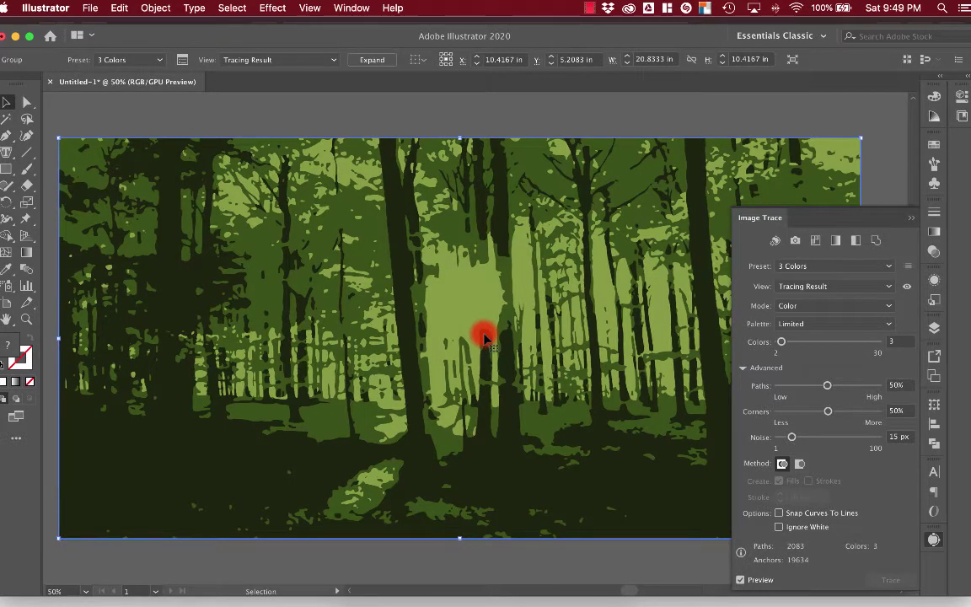
key("a")
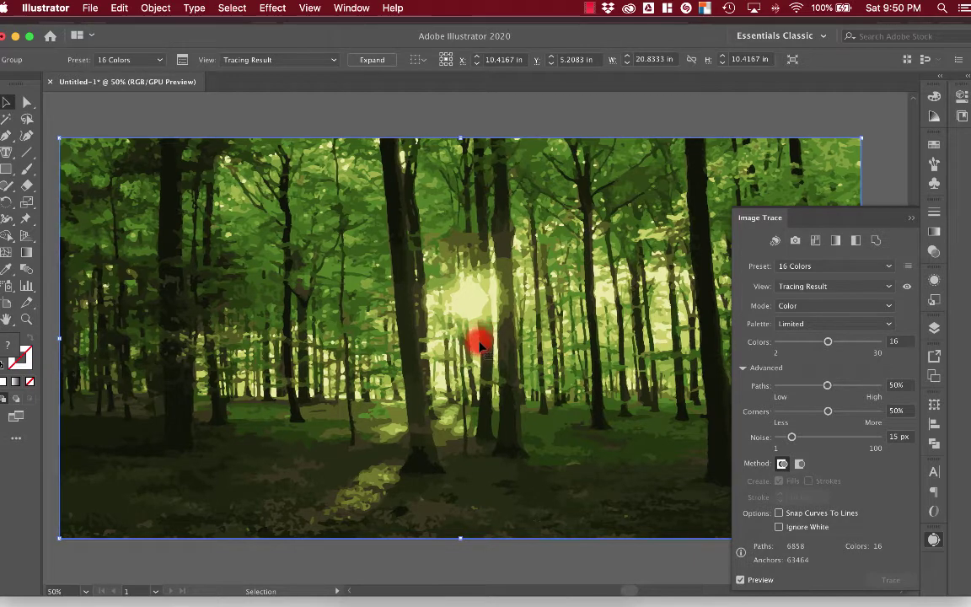
Expand the 16 Colors tracing into editable vector paths and close the Image Trace settings.
left_click(153, 9)
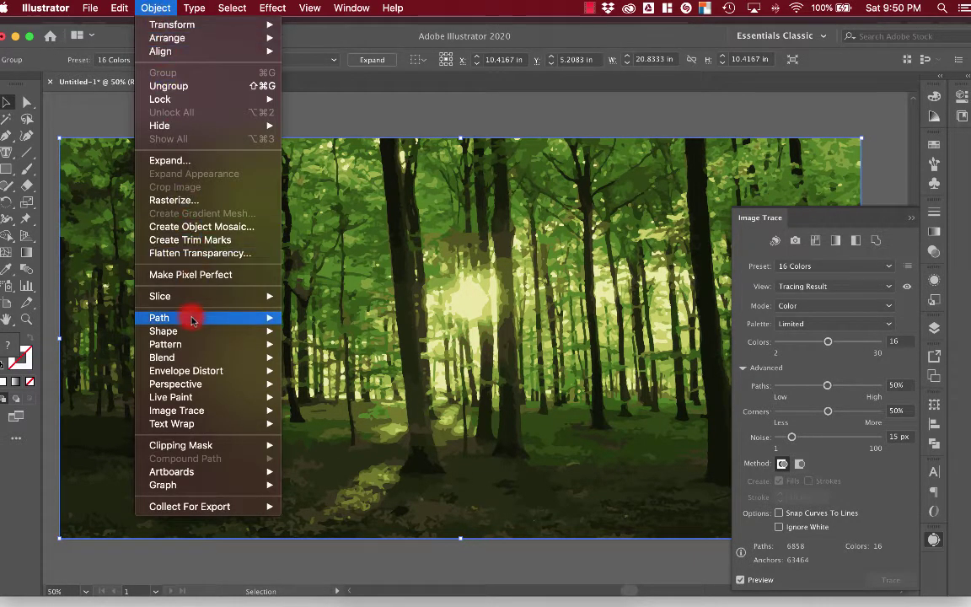
mouse_move(203, 409)
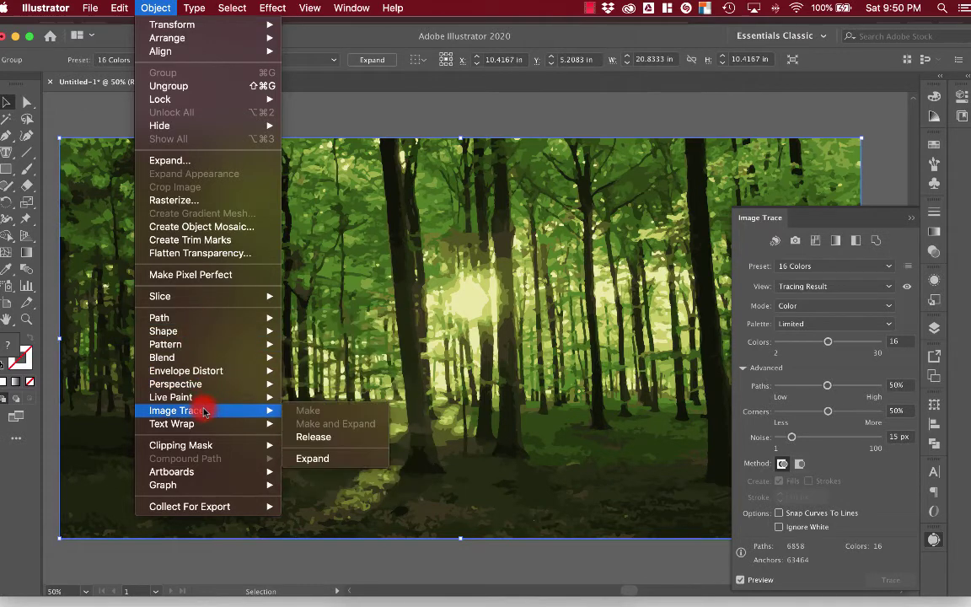
left_click(323, 459)
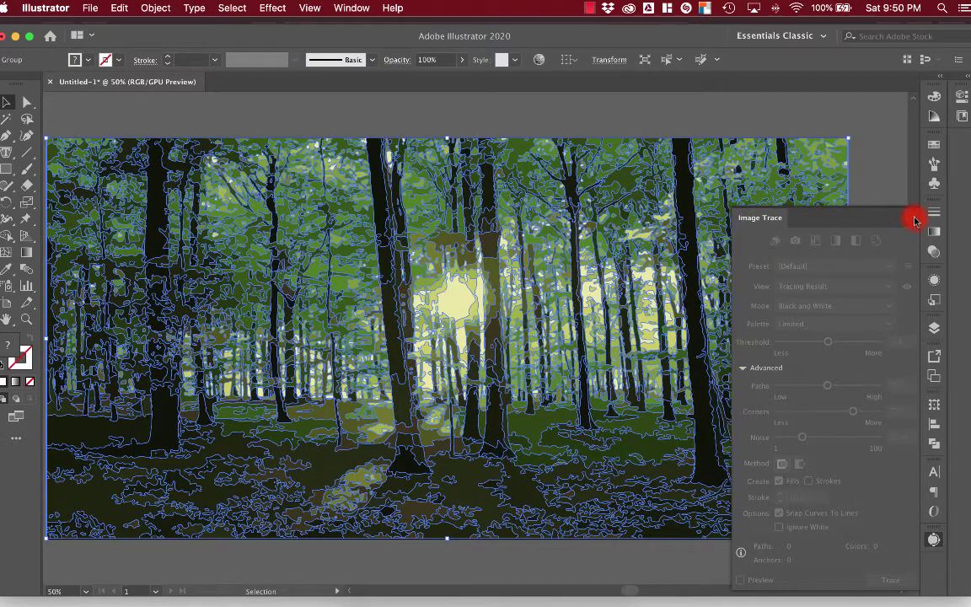
left_click(912, 217)
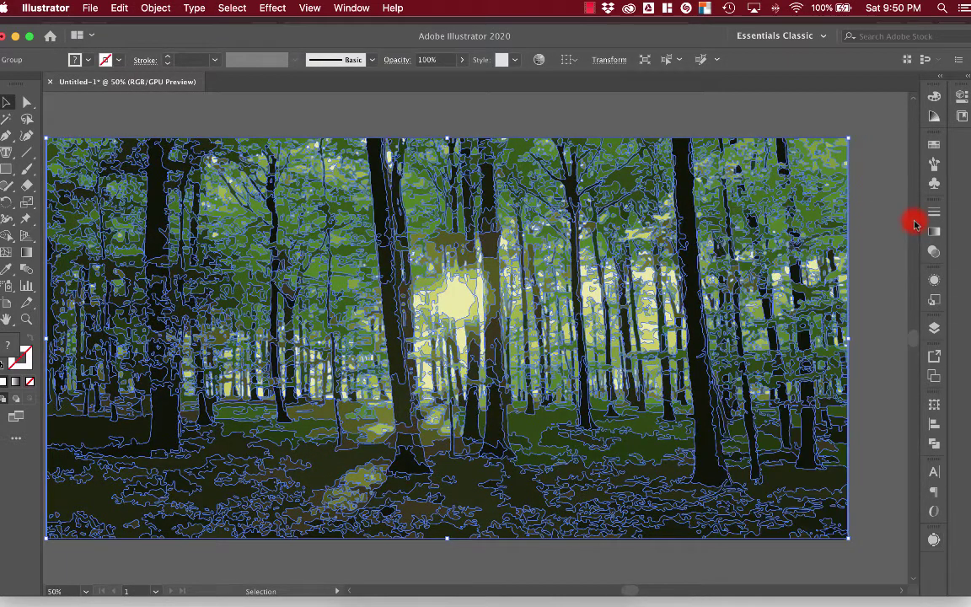
Expand Layer 1 down to its nested group and examine the individual paths made from the tracing.
left_click(933, 328)
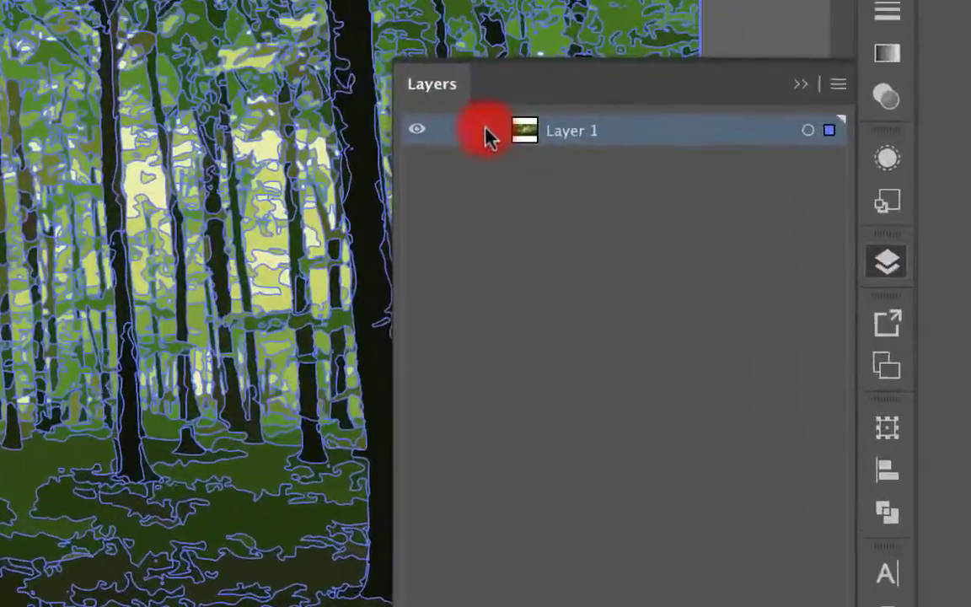
left_click(721, 253)
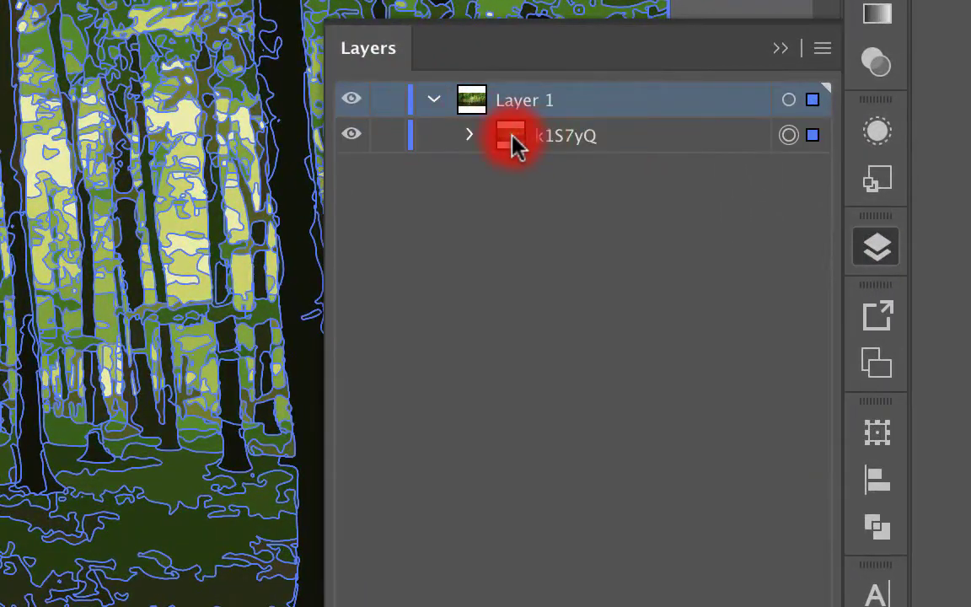
left_click(470, 135)
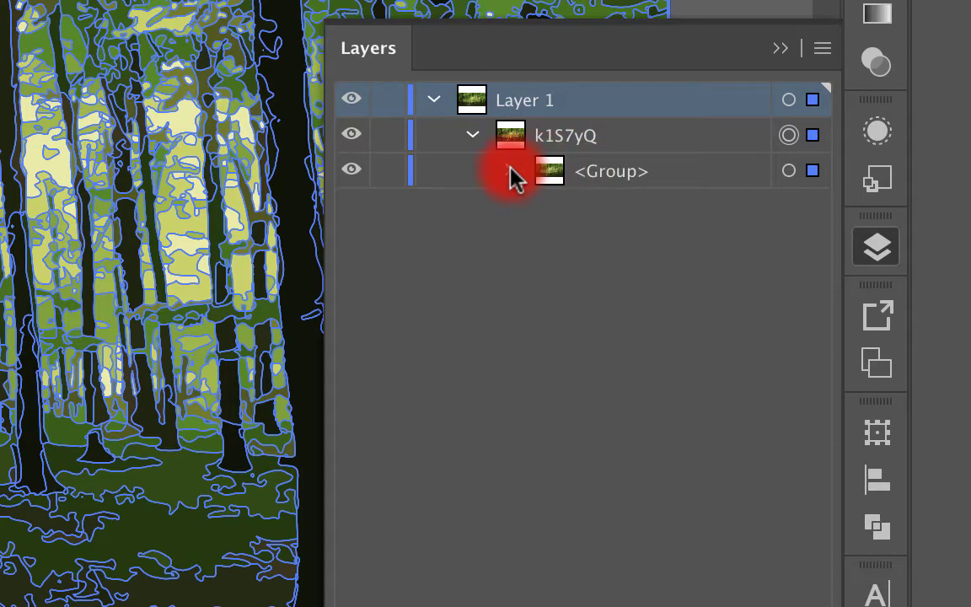
left_click(511, 168)
scroll(645, 202, "down", 5)
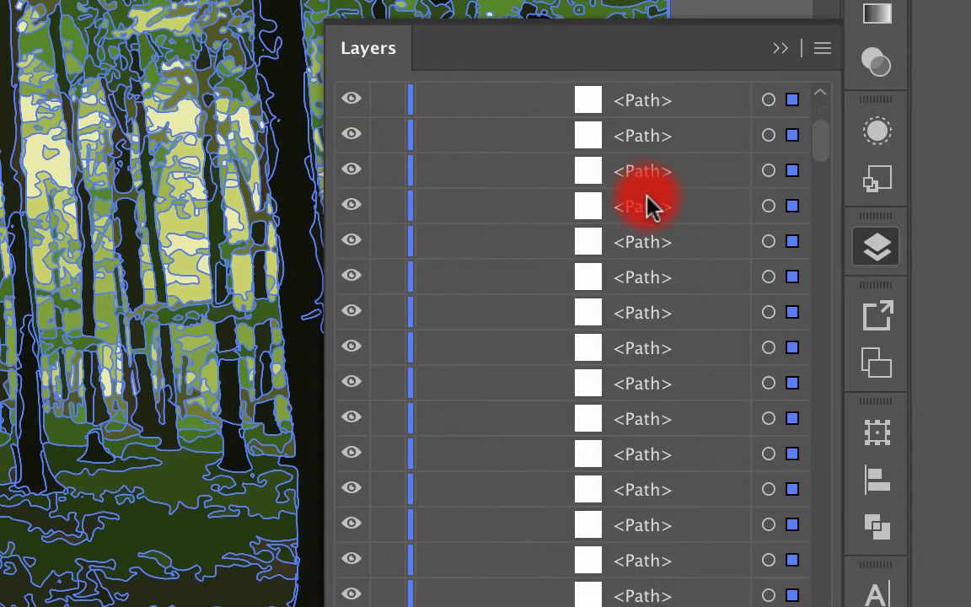
scroll(649, 205, "down", 5)
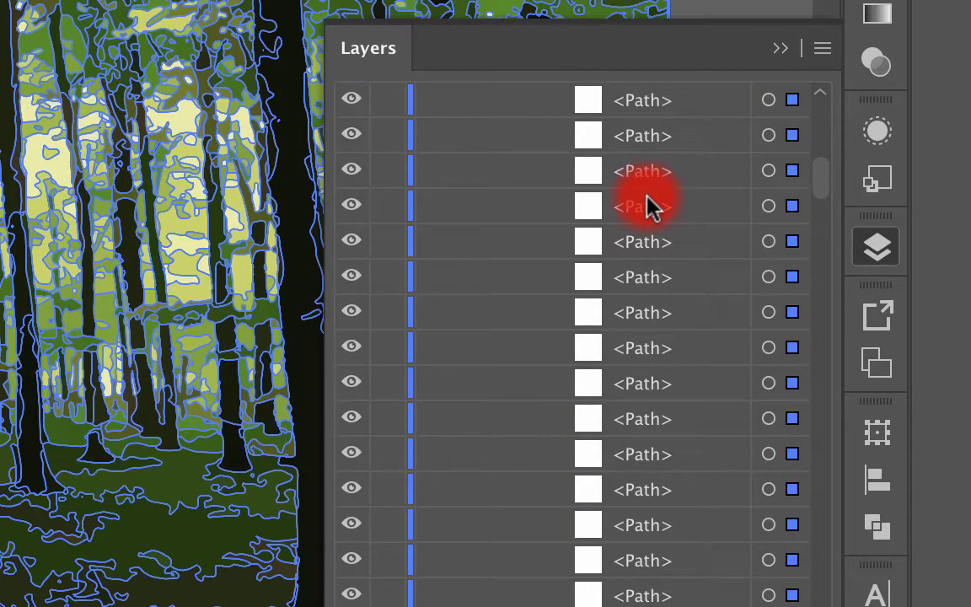
scroll(649, 205, "down", 10)
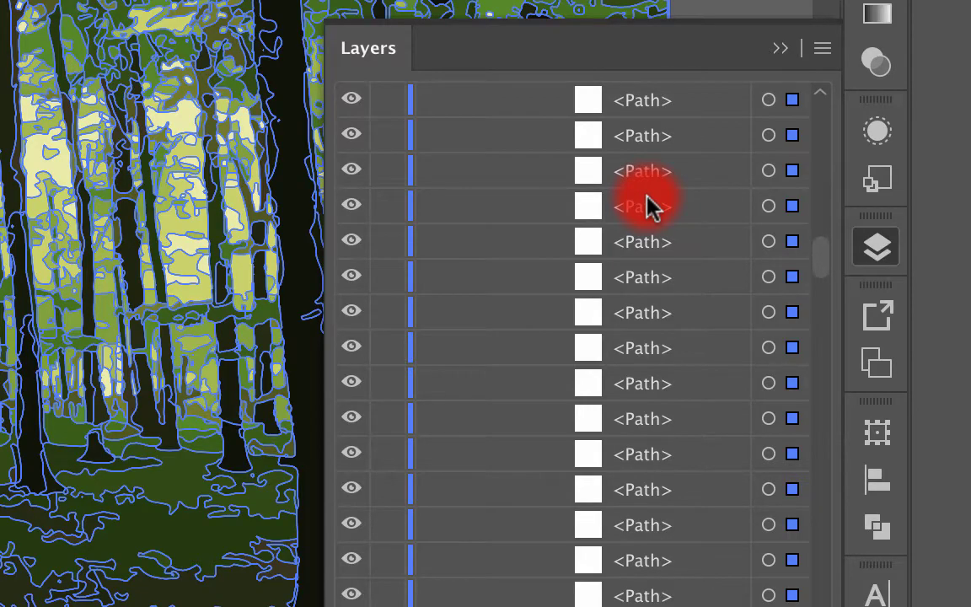
scroll(649, 205, "down", 10)
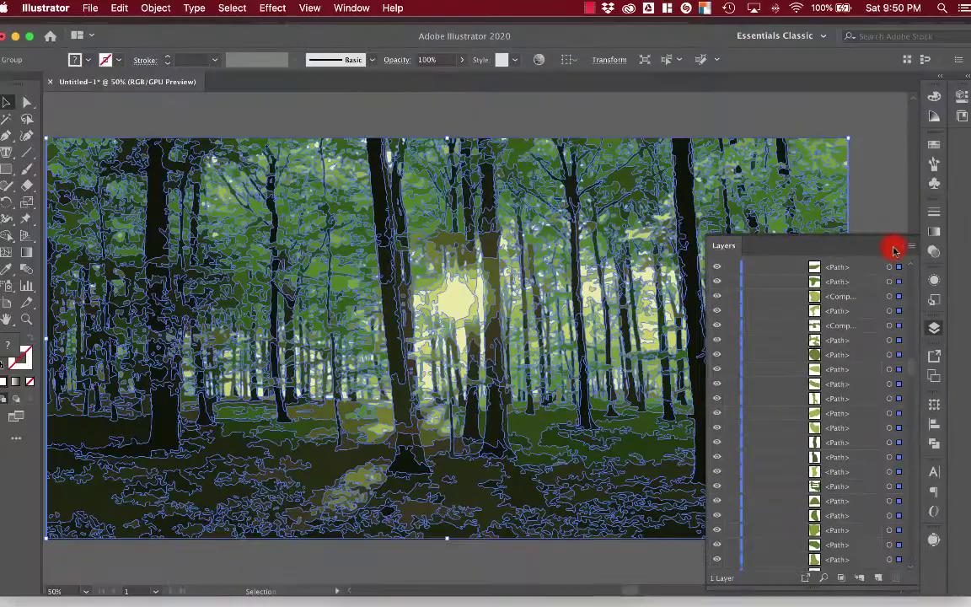
left_click(807, 273)
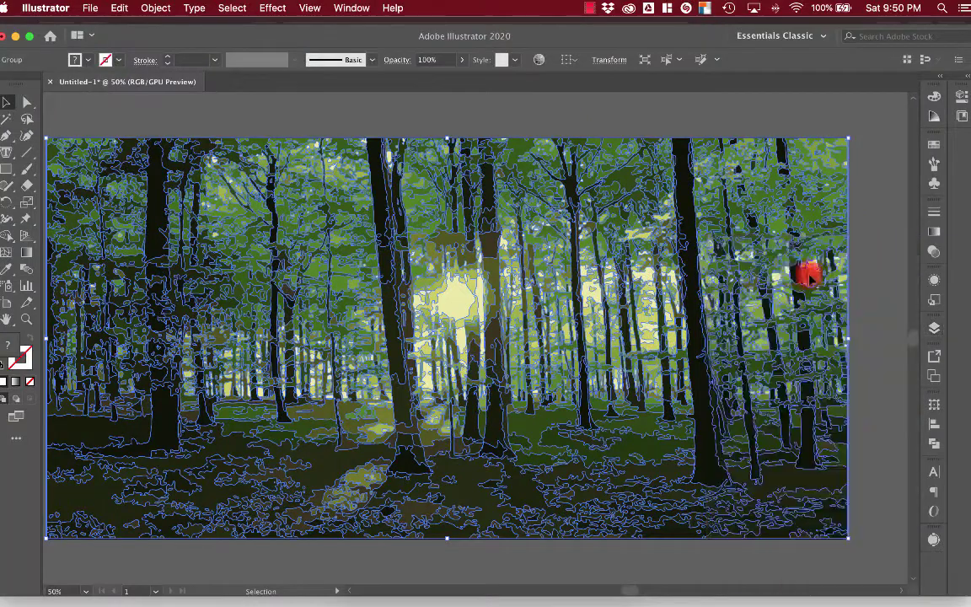
Deselect the expanded forest artwork to view the traced result without path outlines.
left_click(898, 310)
scroll(682, 297, "left", 5)
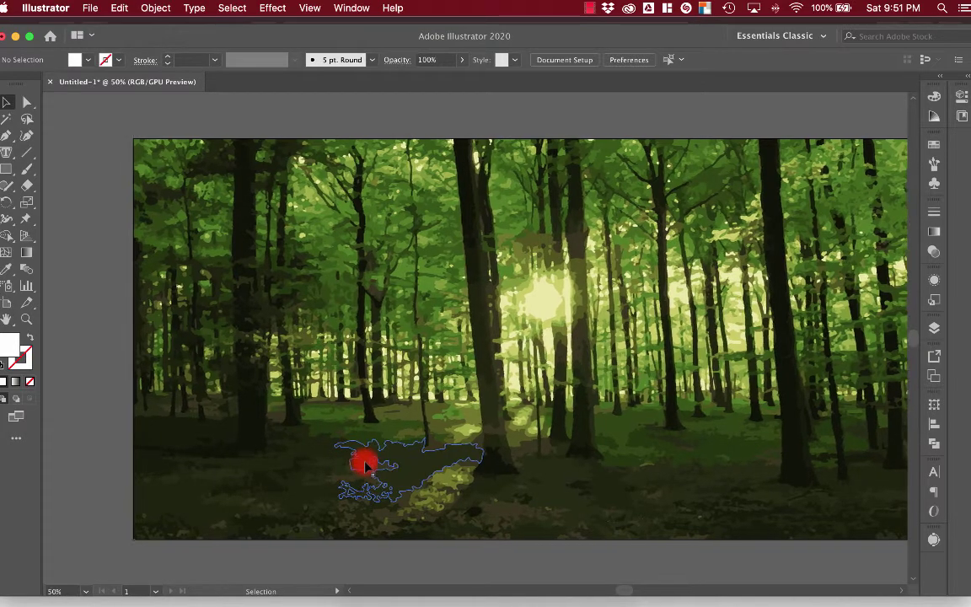
scroll(367, 460, "right", 2)
Export the artwork to the Desktop in JPEG format with the file name Vectorized.
left_click(86, 8)
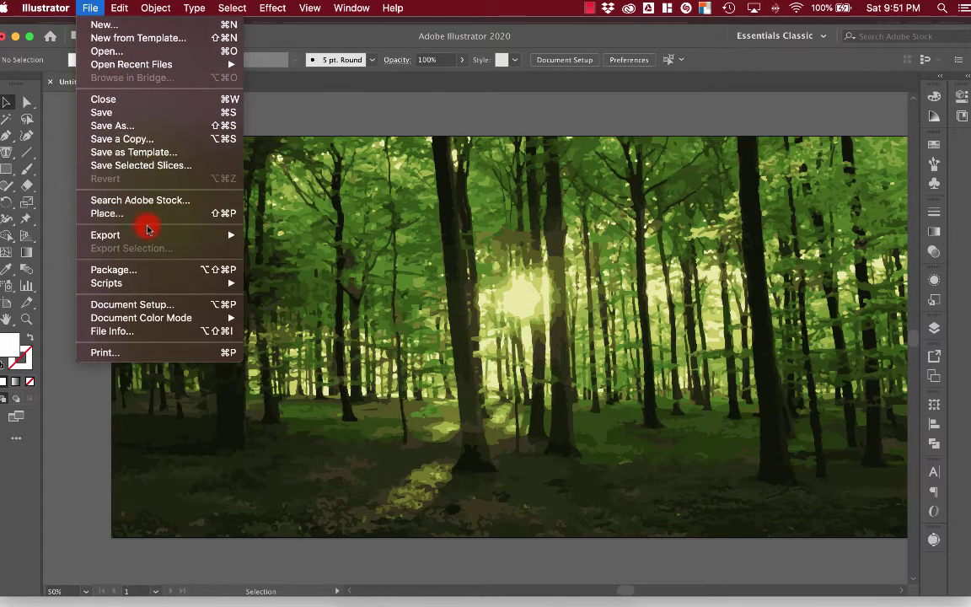
mouse_move(152, 231)
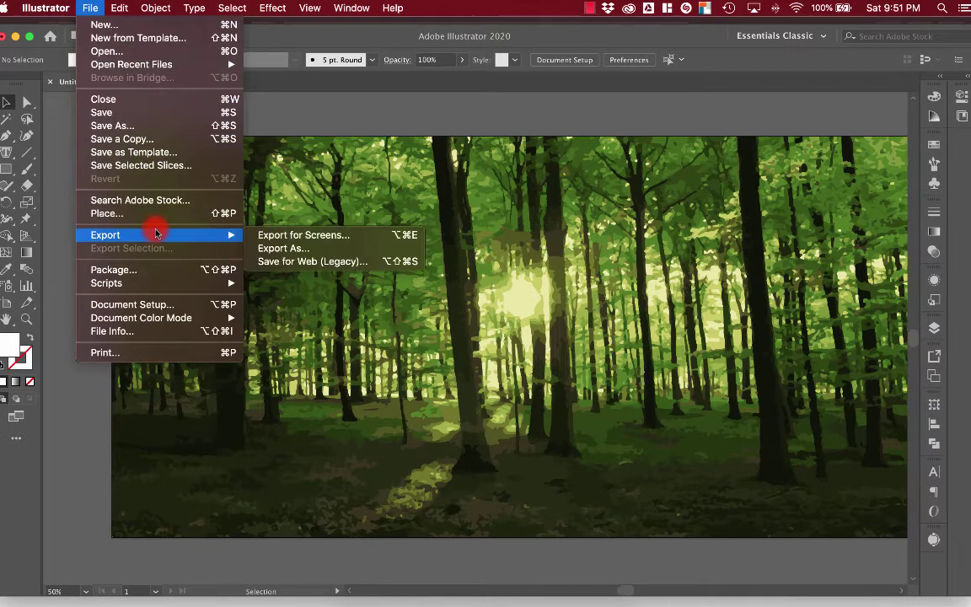
left_click(292, 250)
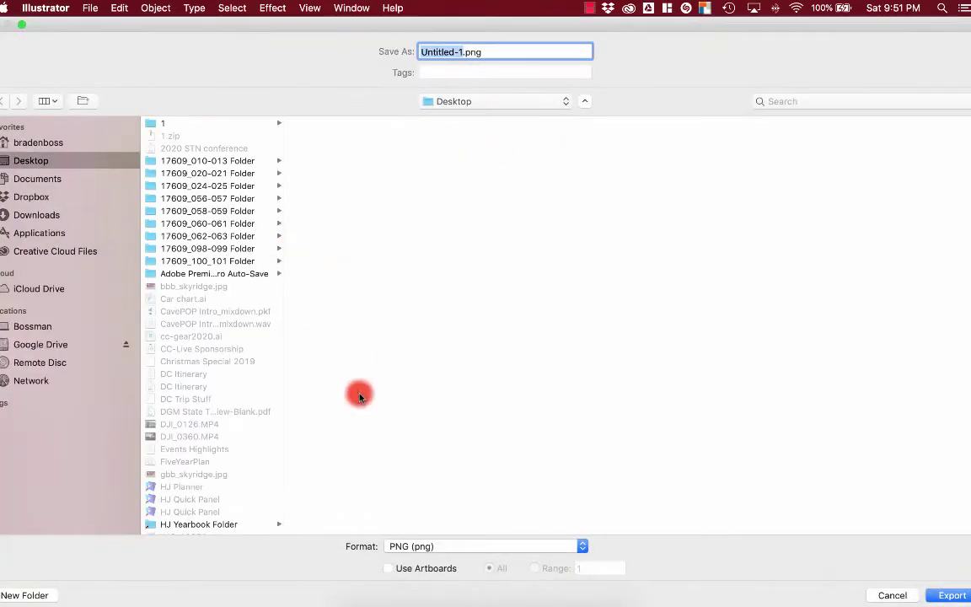
left_click(410, 546)
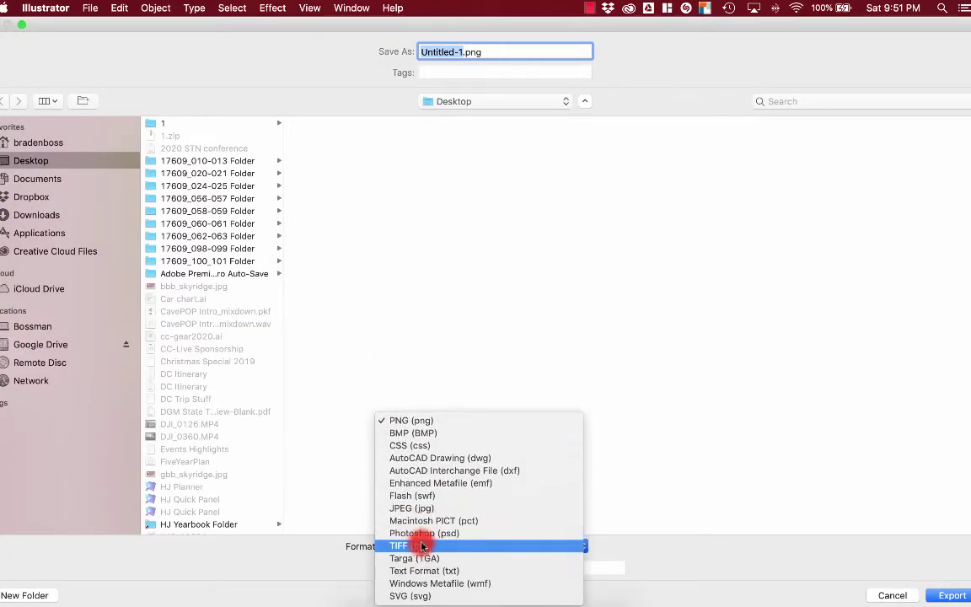
left_click(411, 508)
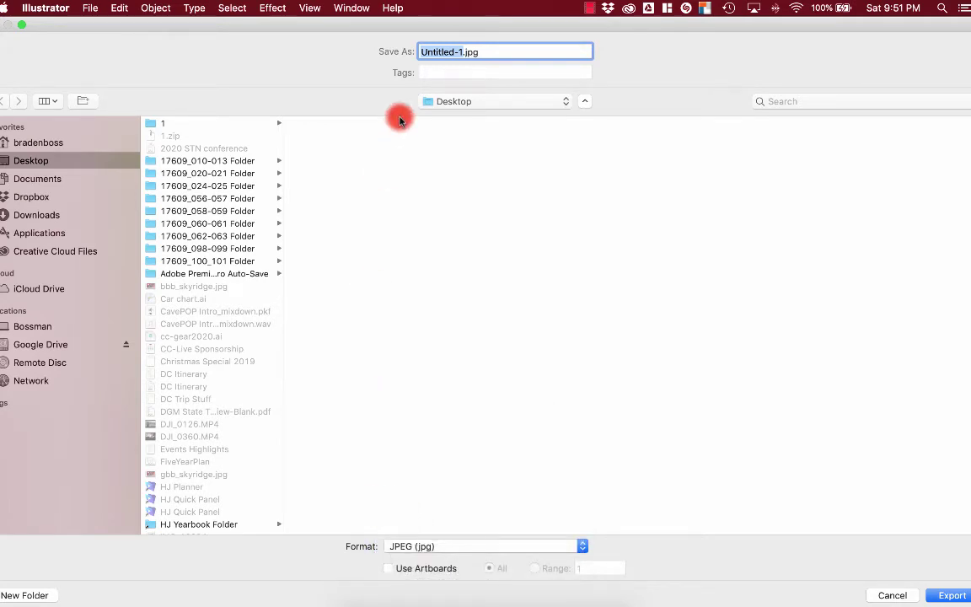
type("Vectori")
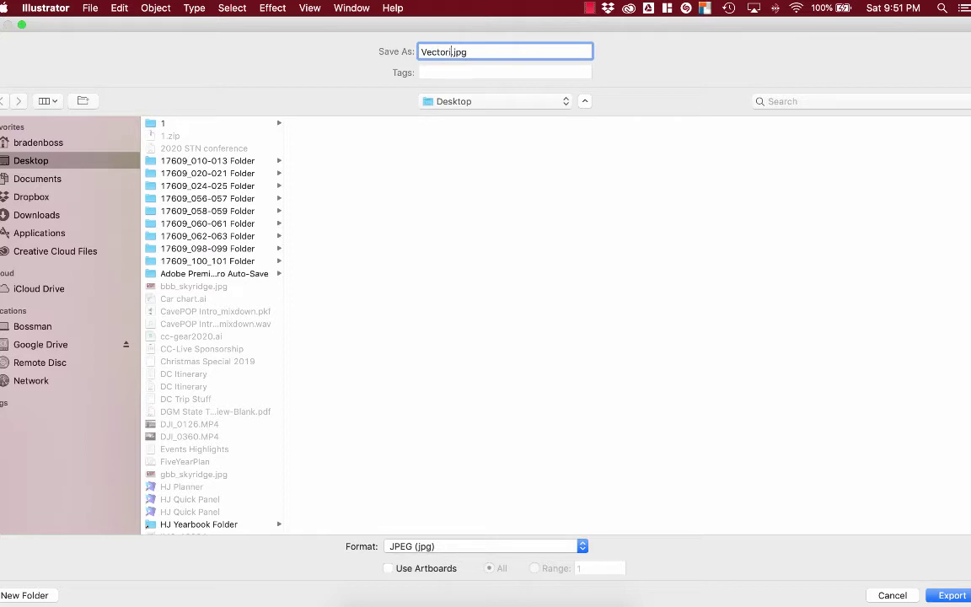
type("zed")
left_click(956, 595)
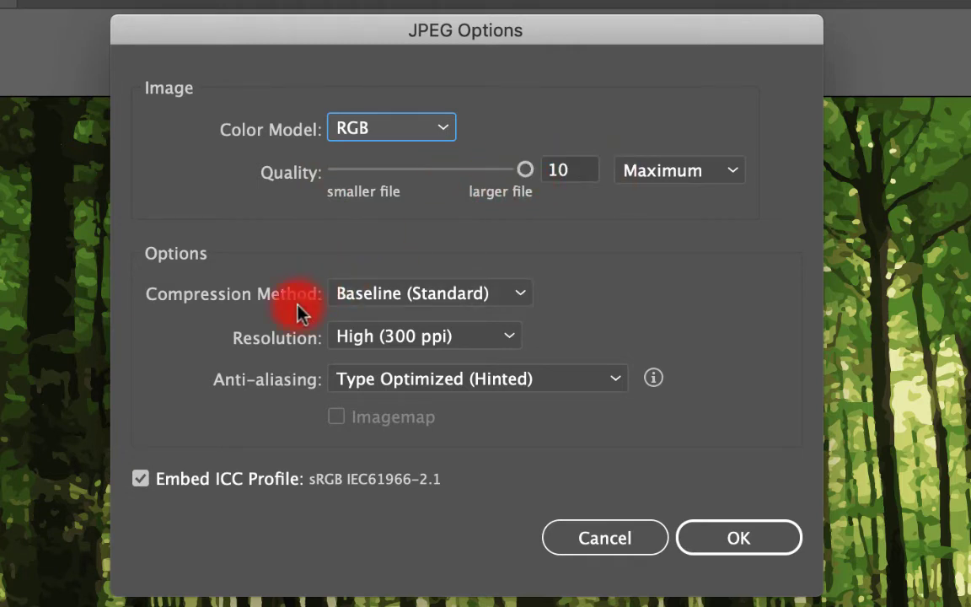
Set the JPEG resolution option to Other at 300 ppi and accept the export options.
left_click(412, 344)
left_click(416, 354)
left_click(730, 543)
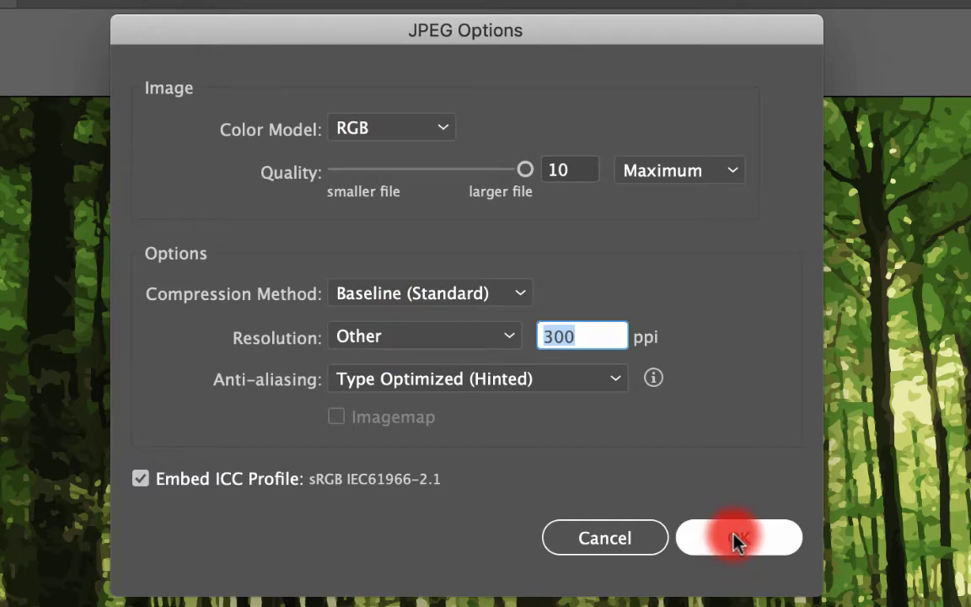